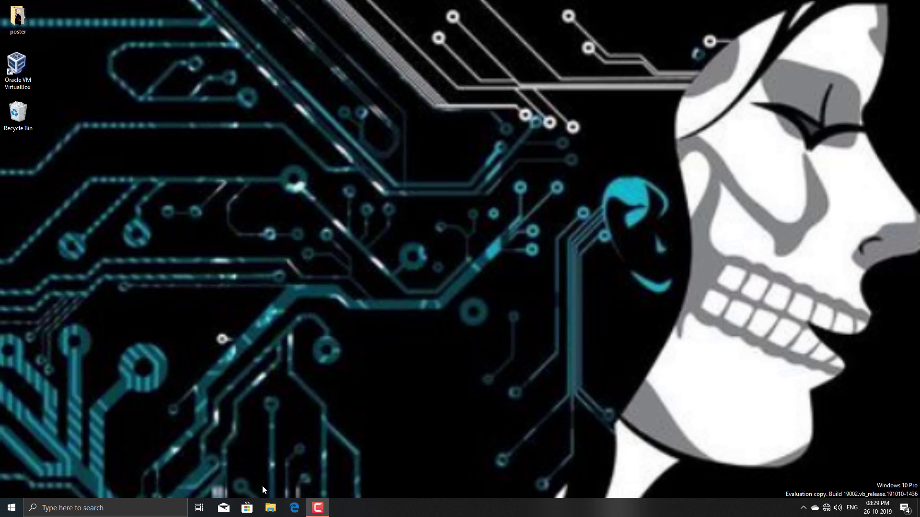
Check the A (D:) drive in This PC, then close File Explorer
{"action": "left_click", "coordinate": [271, 507]}
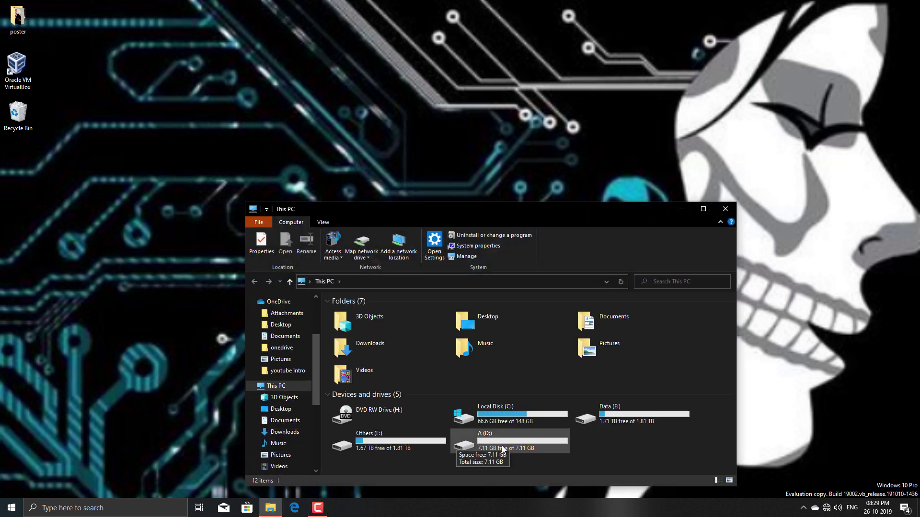
{"action": "left_click", "coordinate": [725, 209]}
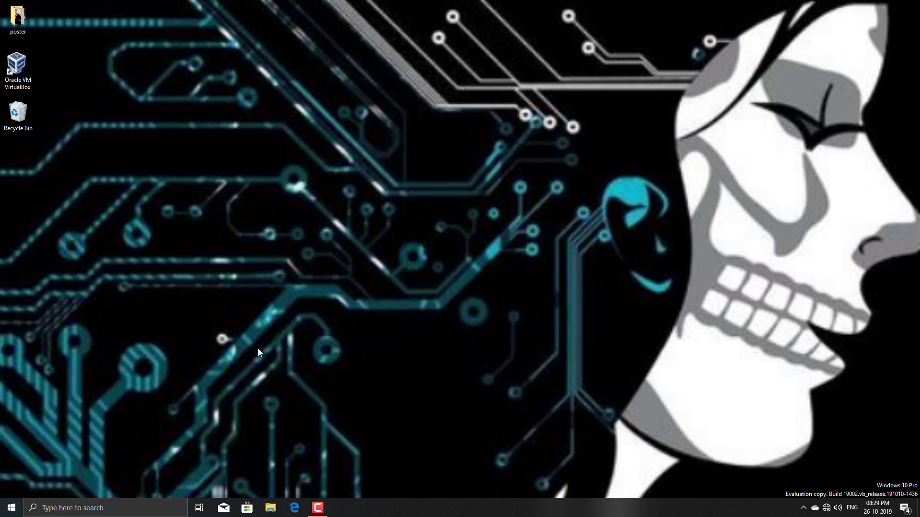
Find TransMac by searching 'trans' in Windows Search and launch it
{"action": "left_click", "coordinate": [88, 508]}
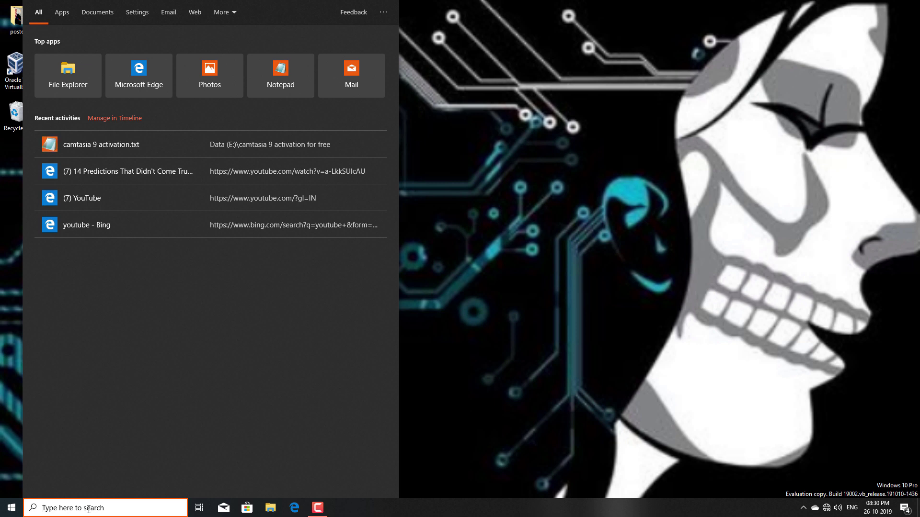
{"action": "type", "text": "trans"}
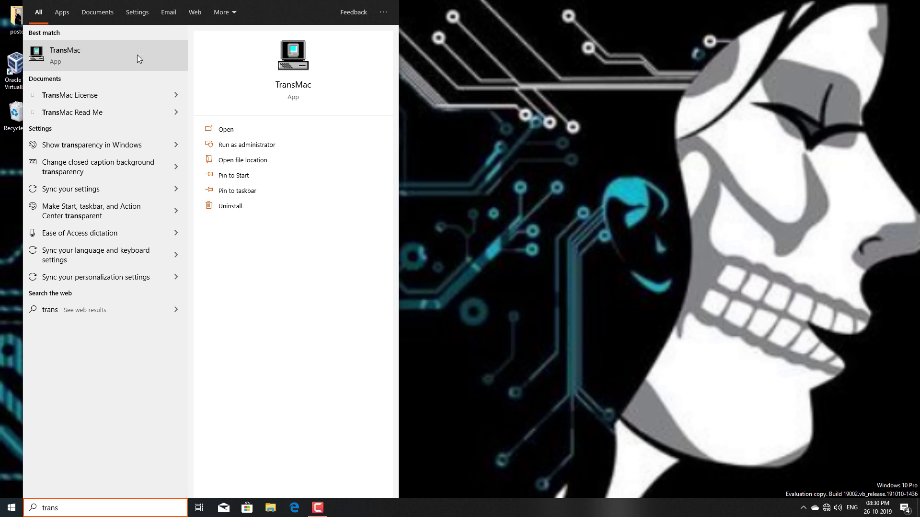
{"action": "left_click", "coordinate": [286, 85]}
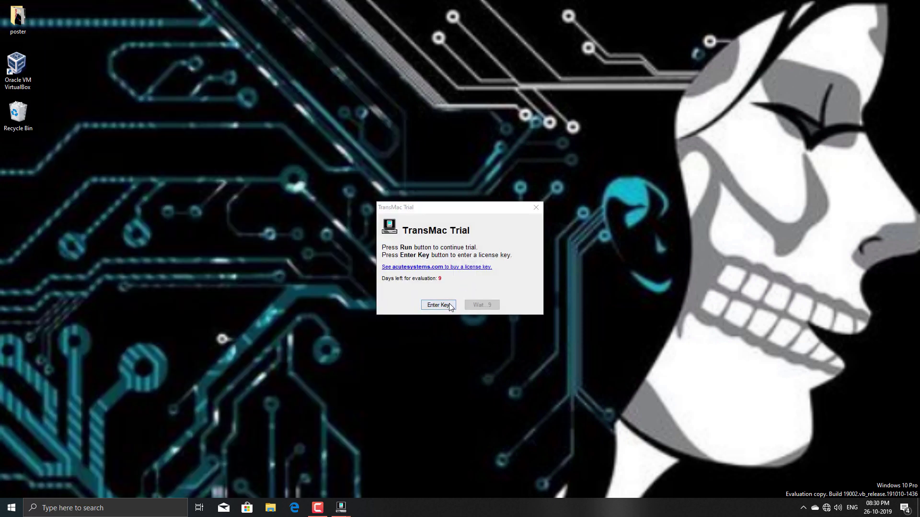
Get through TransMac's license prompts on the trial start-up dialog
{"action": "left_click", "coordinate": [450, 305]}
{"action": "left_click", "coordinate": [460, 309]}
{"action": "left_click", "coordinate": [484, 281]}
Continue the trial, select drive D: hp v220w, and restart TransMac as Administrator
{"action": "left_click", "coordinate": [488, 305]}
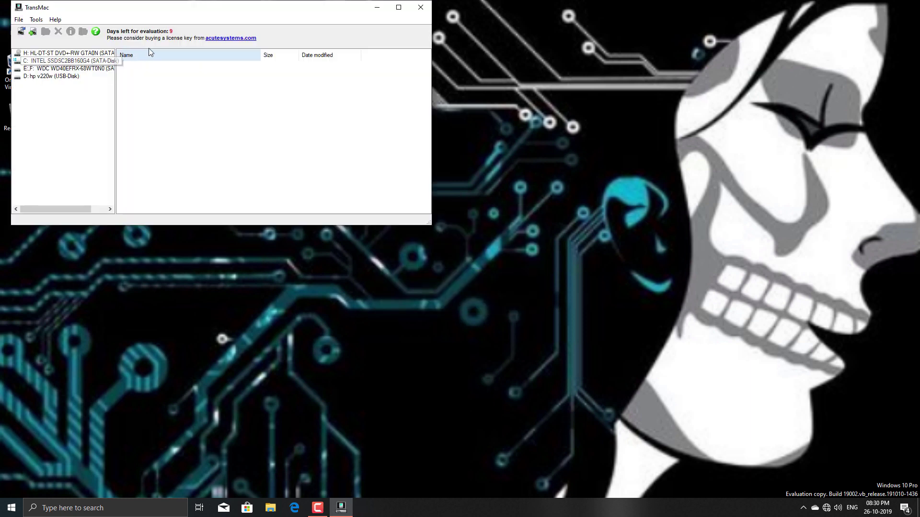
{"action": "left_click_drag", "start_coordinate": [201, 8], "coordinate": [340, 83]}
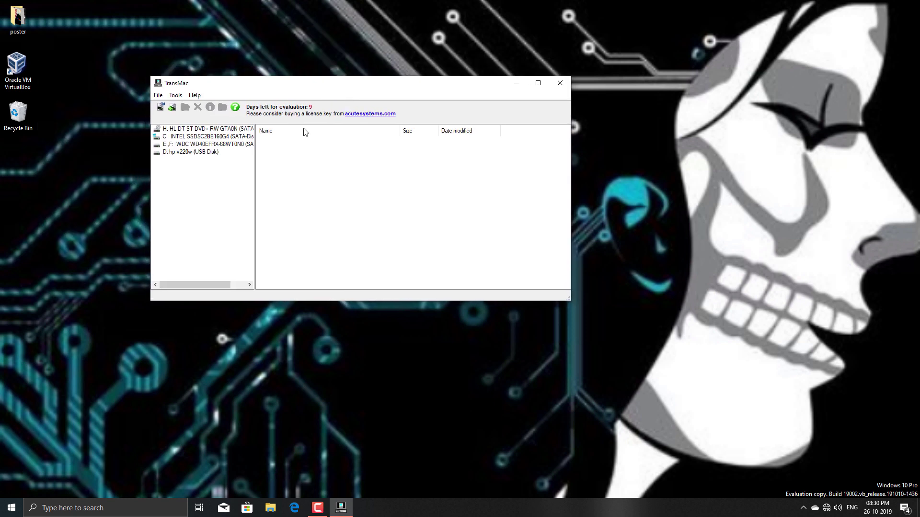
{"action": "left_click", "coordinate": [187, 153]}
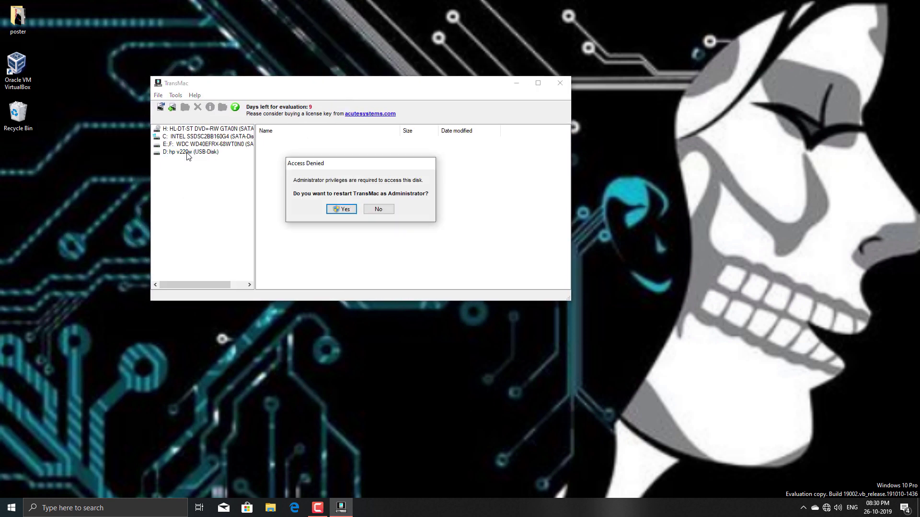
{"action": "left_click", "coordinate": [342, 209]}
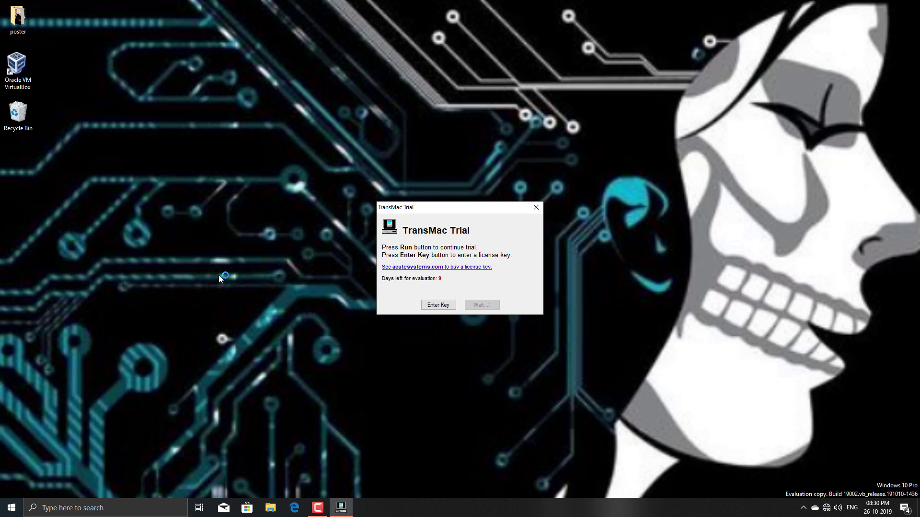
{"action": "left_click", "coordinate": [481, 305]}
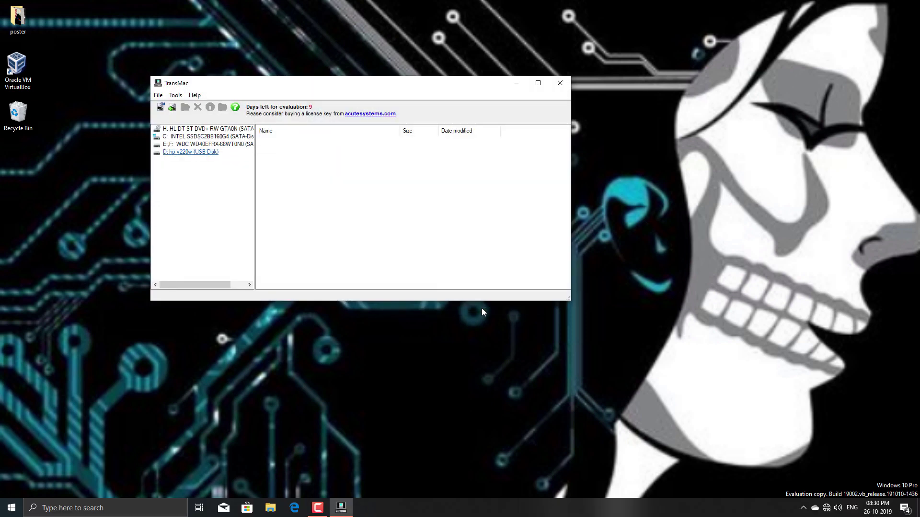
Format drive D: hp v220w for Mac with the volume name 'mac os'
{"action": "key", "text": "shift+F10"}
{"action": "key", "text": "Down"}
{"action": "key", "text": "Down"}
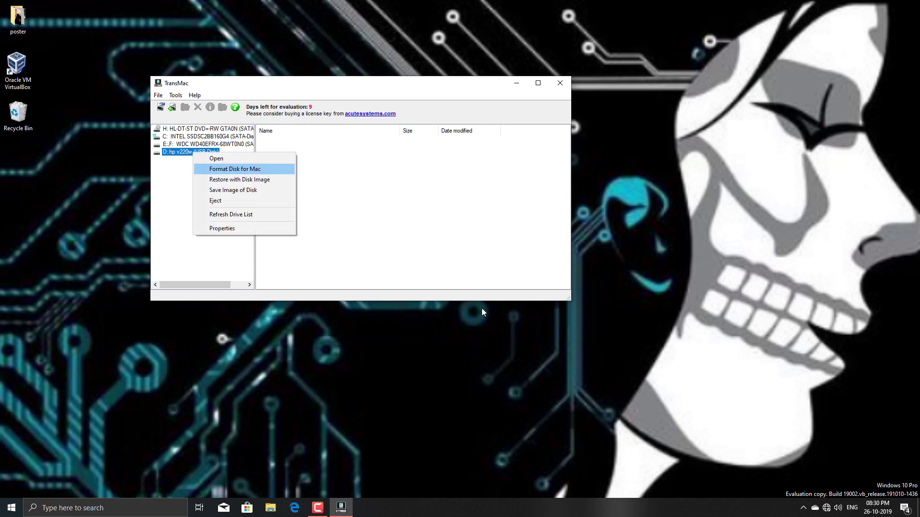
{"action": "key", "text": "Return"}
{"action": "key", "text": "Return"}
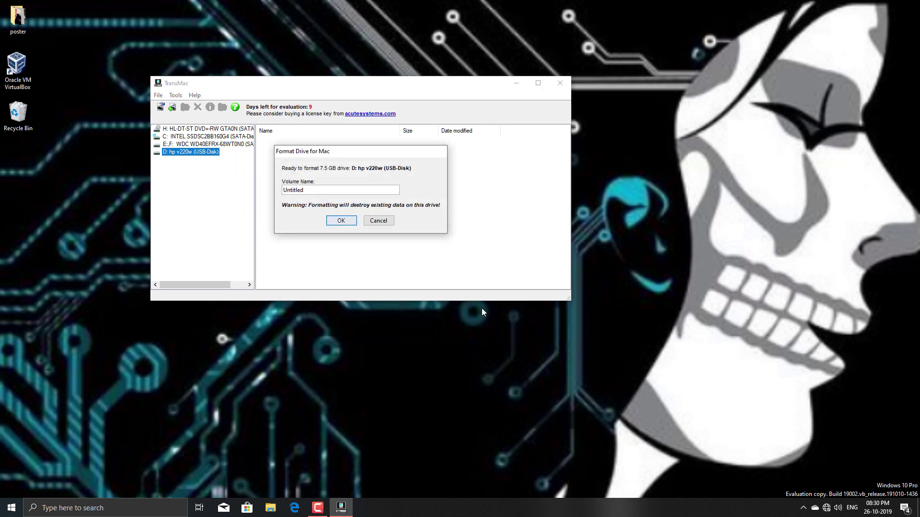
{"action": "key", "text": "BackSpace"}
{"action": "key", "text": "BackSpace"}
{"action": "key", "text": "BackSpace"}
{"action": "key", "text": "BackSpace"}
{"action": "key", "text": "BackSpace"}
{"action": "key", "text": "BackSpace"}
{"action": "key", "text": "BackSpace"}
{"action": "key", "text": "BackSpace"}
{"action": "type", "text": "mac os"}
{"action": "key", "text": "Return"}
{"action": "key", "text": "Return"}
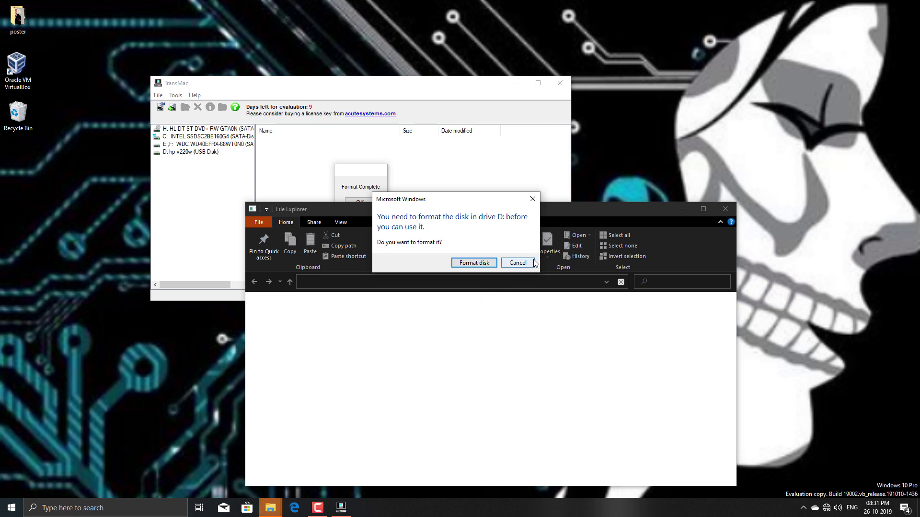
Decline Windows' D: format prompt, dismiss the not-accessible error, and acknowledge Format Complete
{"action": "left_click", "coordinate": [518, 263]}
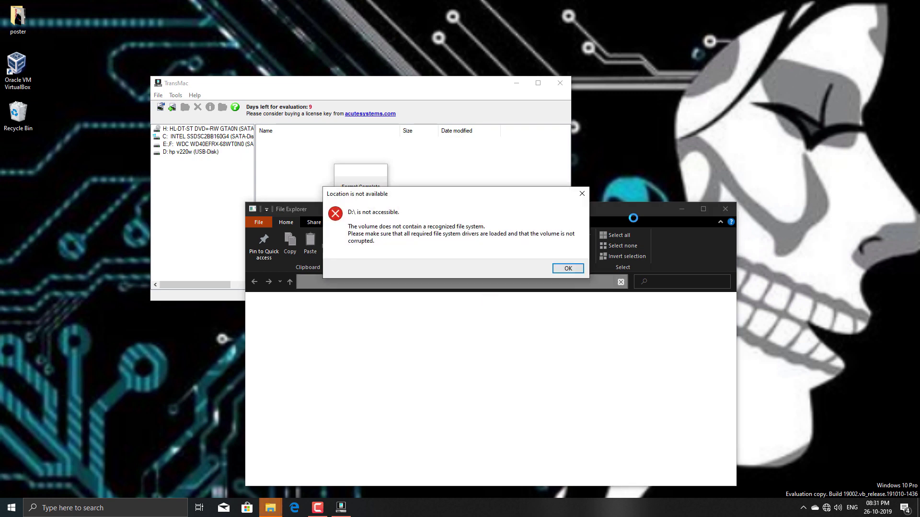
{"action": "left_click", "coordinate": [570, 269]}
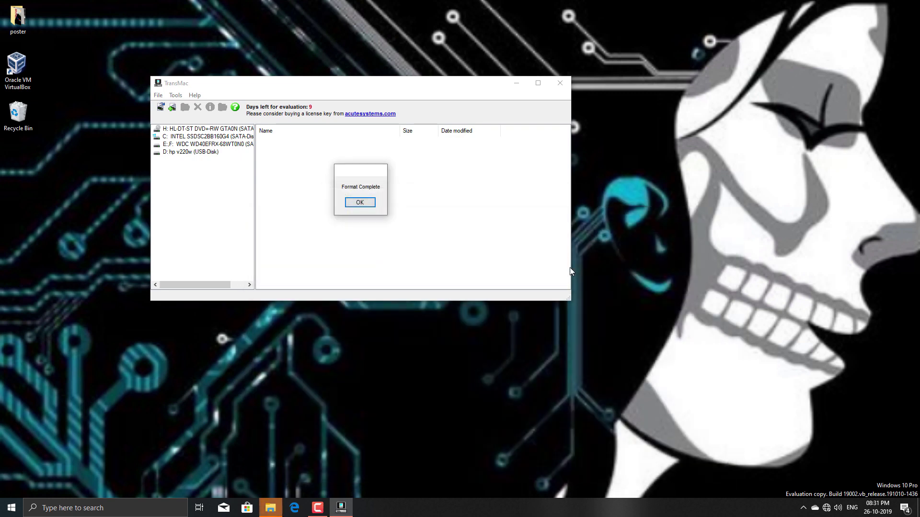
{"action": "key", "text": "Return"}
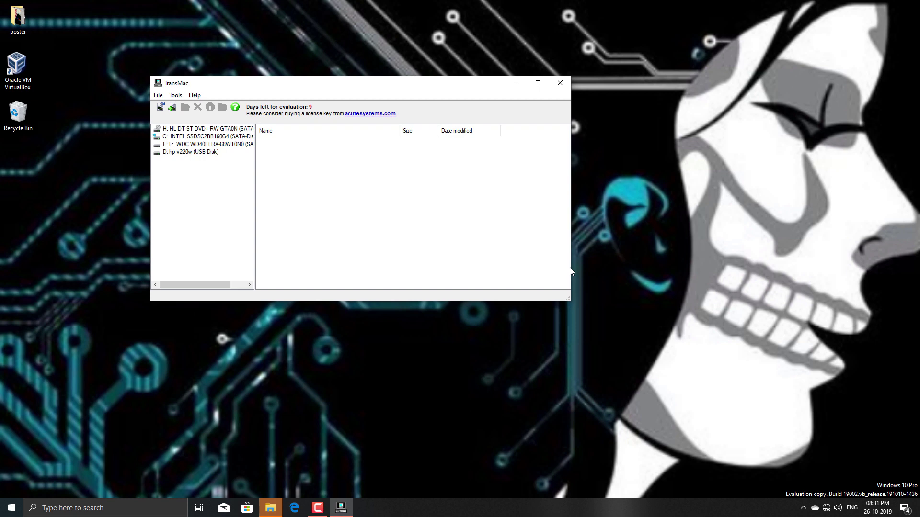
Choose Restore with Disk Image on D: hp v220w and accept the overwrite warning
{"action": "left_click", "coordinate": [295, 508]}
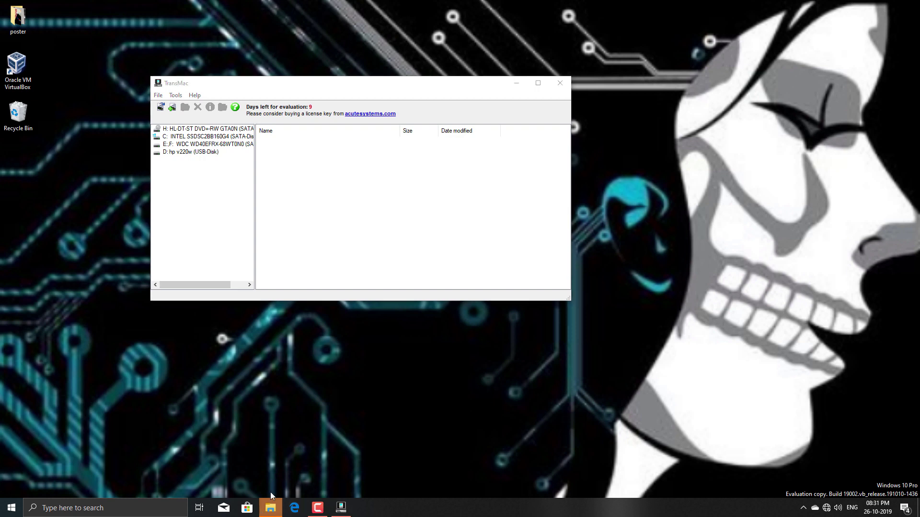
{"action": "right_click", "coordinate": [271, 507]}
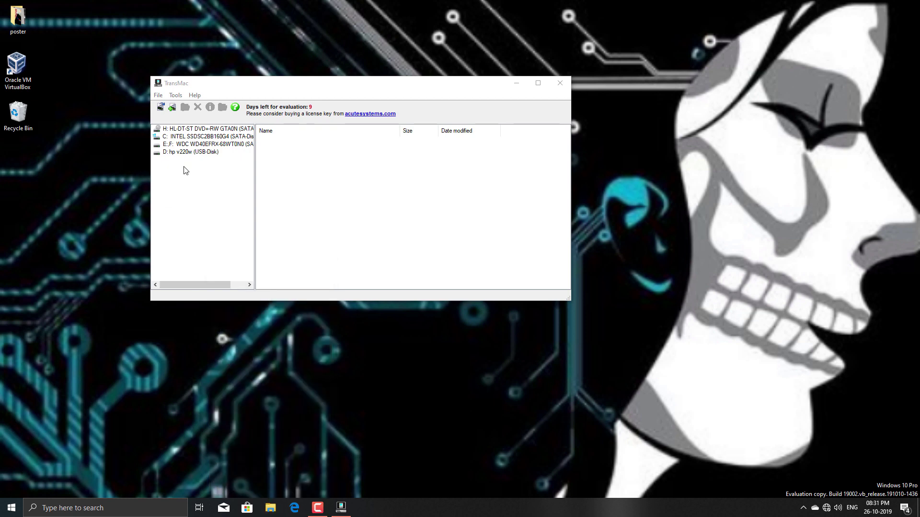
{"action": "left_click", "coordinate": [189, 152]}
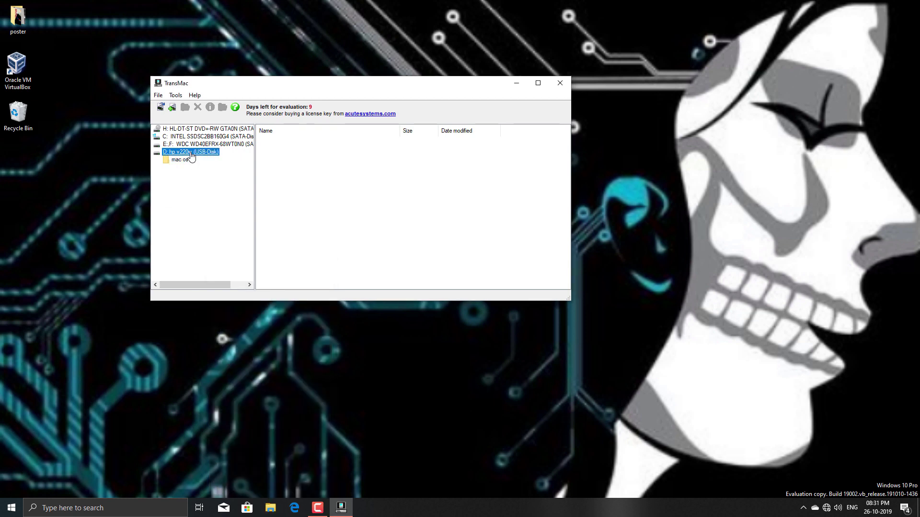
{"action": "right_click", "coordinate": [191, 153]}
{"action": "key", "text": "Down"}
{"action": "key", "text": "Down"}
{"action": "key", "text": "Down"}
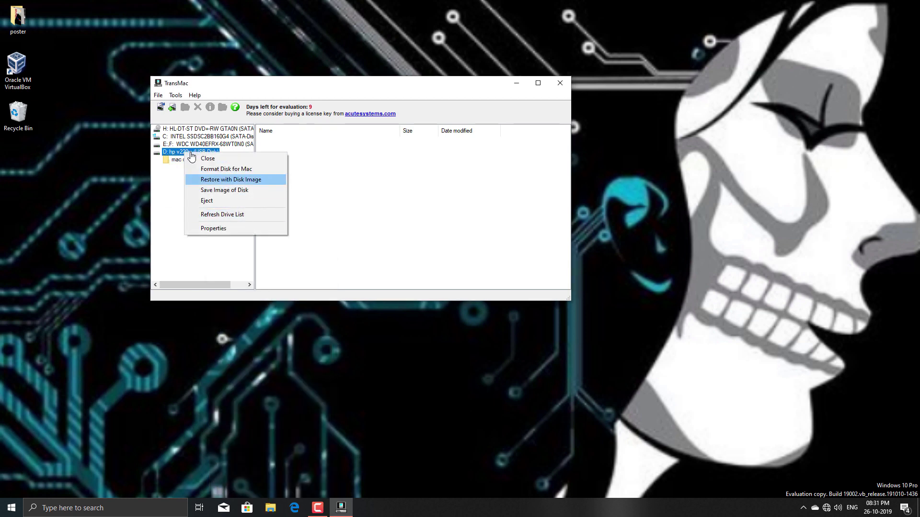
{"action": "key", "text": "Return"}
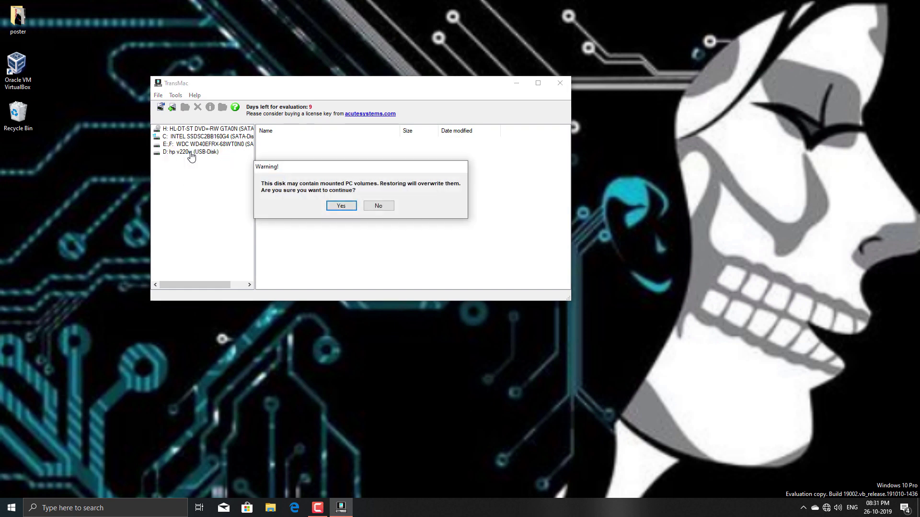
{"action": "key", "text": "Return"}
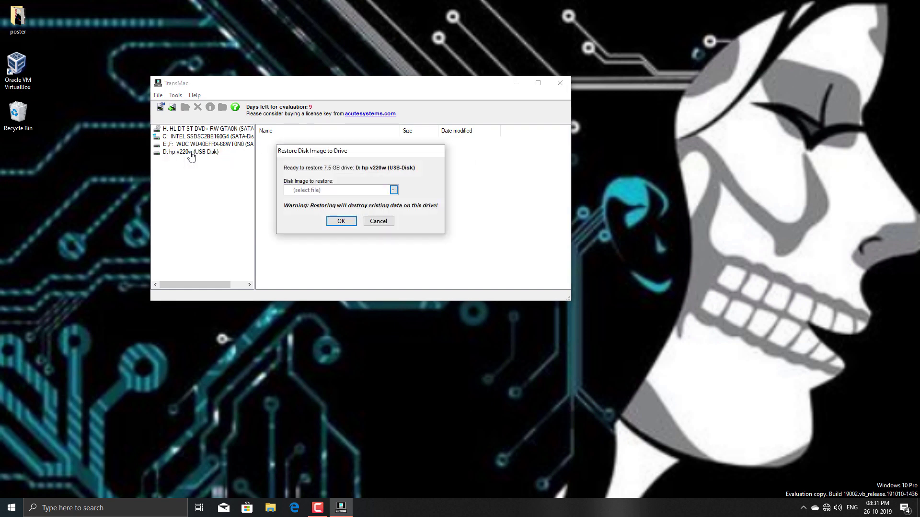
Browse the drives for the image file, searching for '.dmg' and moving to Others (F:)
{"action": "key", "text": "Return"}
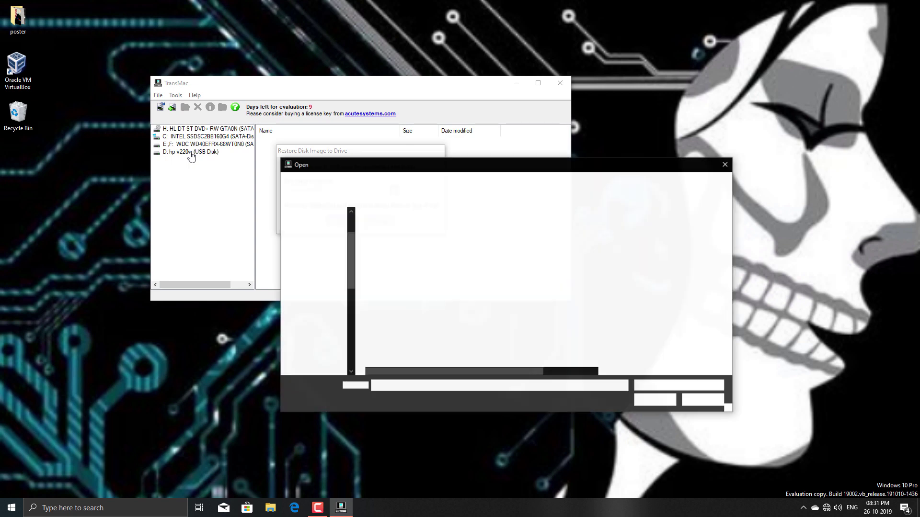
{"action": "key", "text": "shift+Tab"}
{"action": "key", "text": "Down"}
{"action": "key", "text": "Down"}
{"action": "key", "text": "Down"}
{"action": "key", "text": "Down"}
{"action": "key", "text": "Down"}
{"action": "key", "text": "Down"}
{"action": "key", "text": "Down"}
{"action": "key", "text": "Down"}
{"action": "key", "text": "Down"}
{"action": "key", "text": "Down"}
{"action": "key", "text": "Down"}
{"action": "key", "text": "Down"}
{"action": "key", "text": "Down"}
{"action": "key", "text": "Down"}
{"action": "key", "text": "Down"}
{"action": "key", "text": "Down"}
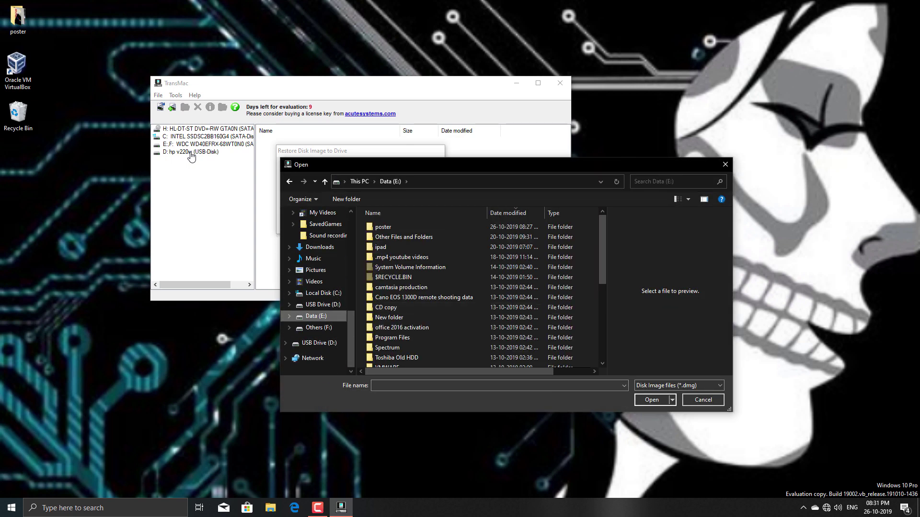
{"action": "scroll", "coordinate": [479, 292], "scroll_direction": "down", "scroll_amount": 5}
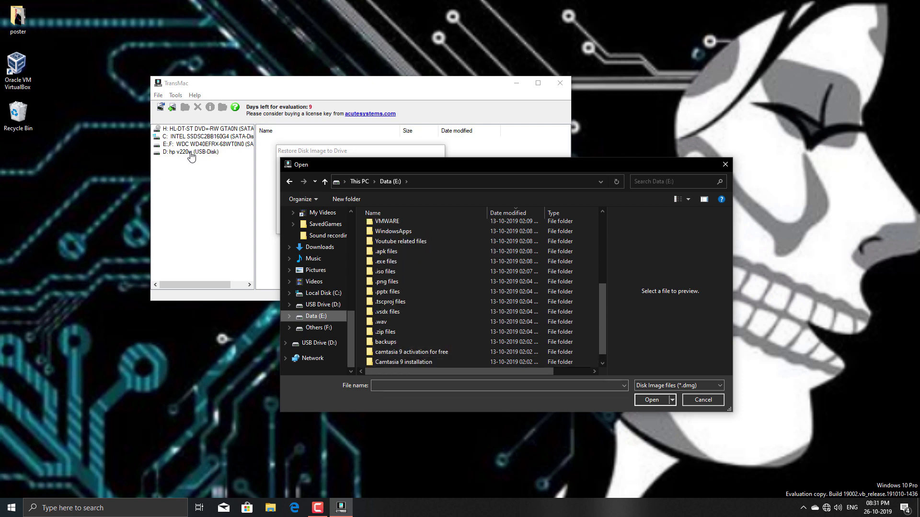
{"action": "scroll", "coordinate": [479, 292], "scroll_direction": "up", "scroll_amount": 5}
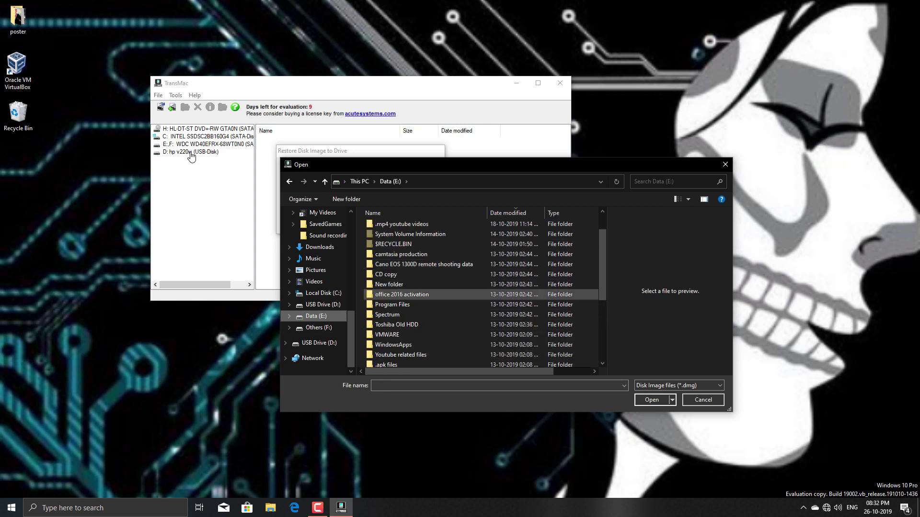
{"action": "scroll", "coordinate": [479, 292], "scroll_direction": "down", "scroll_amount": 1}
{"action": "scroll", "coordinate": [479, 292], "scroll_direction": "down", "scroll_amount": 2}
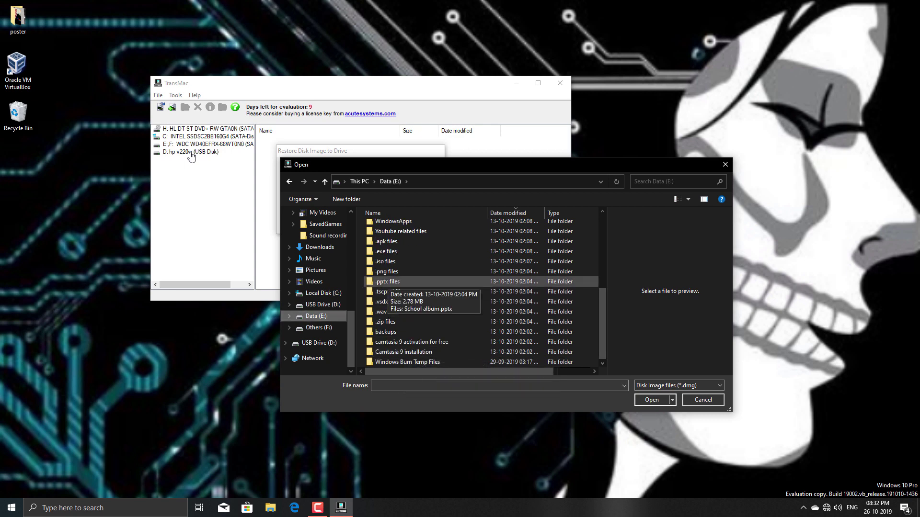
{"action": "scroll", "coordinate": [479, 292], "scroll_direction": "up", "scroll_amount": 6}
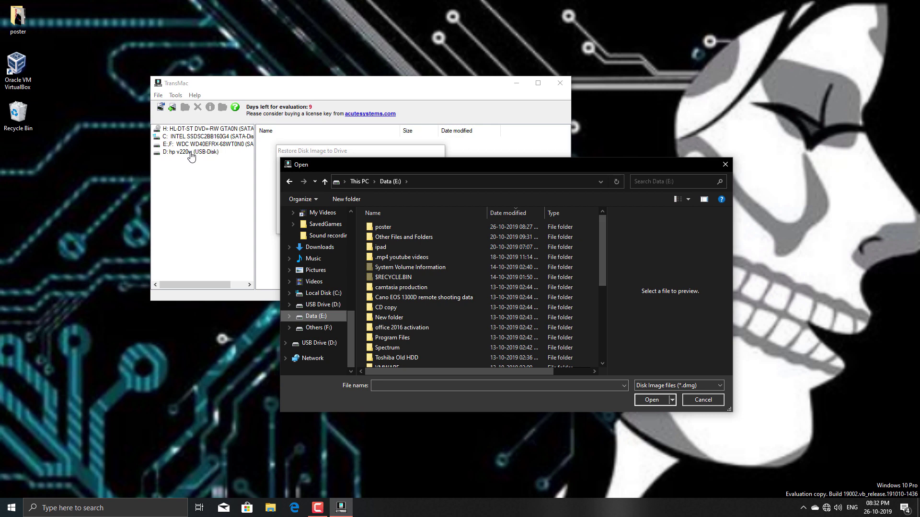
{"action": "key", "text": "ctrl+e"}
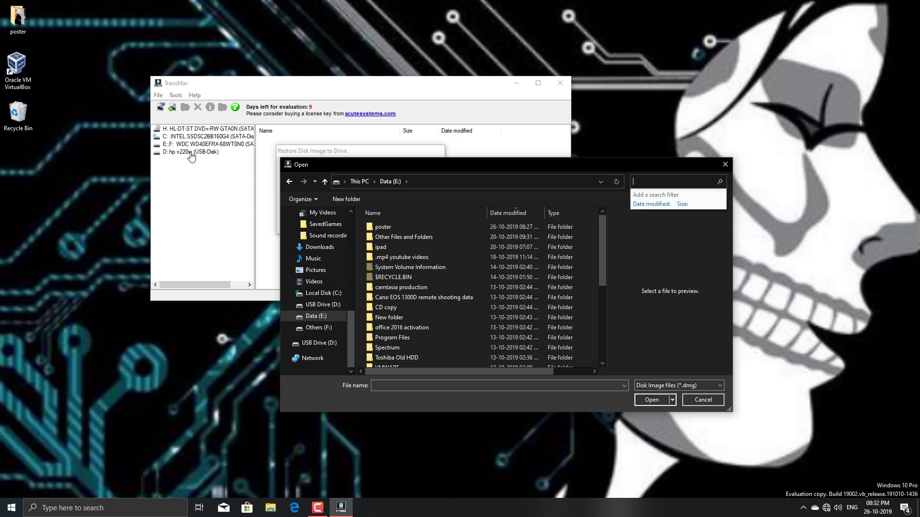
{"action": "type", "text": ".dmg"}
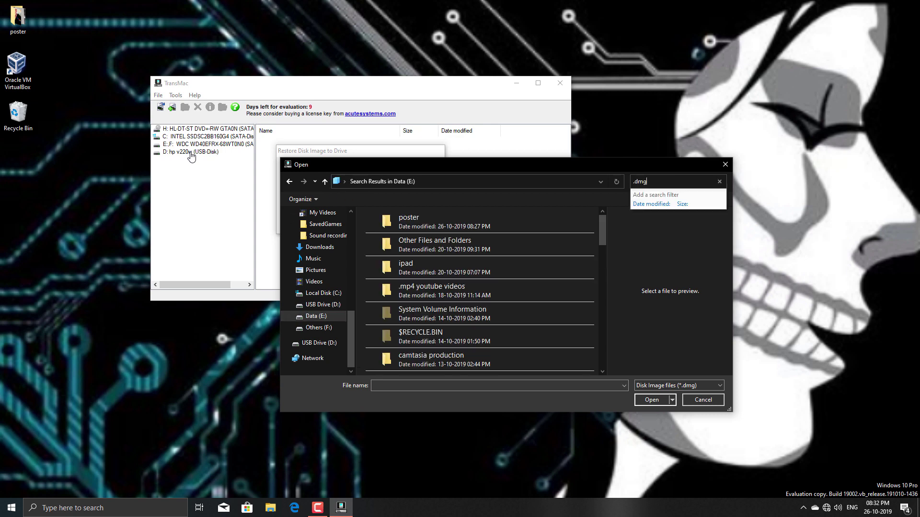
{"action": "key", "text": "Tab"}
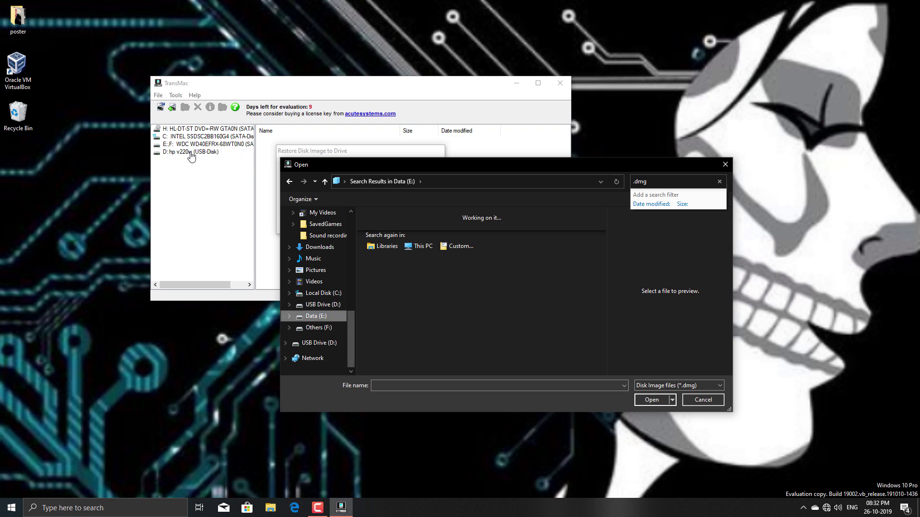
{"action": "key", "text": "Down"}
{"action": "scroll", "coordinate": [383, 297], "scroll_direction": "down", "scroll_amount": 2}
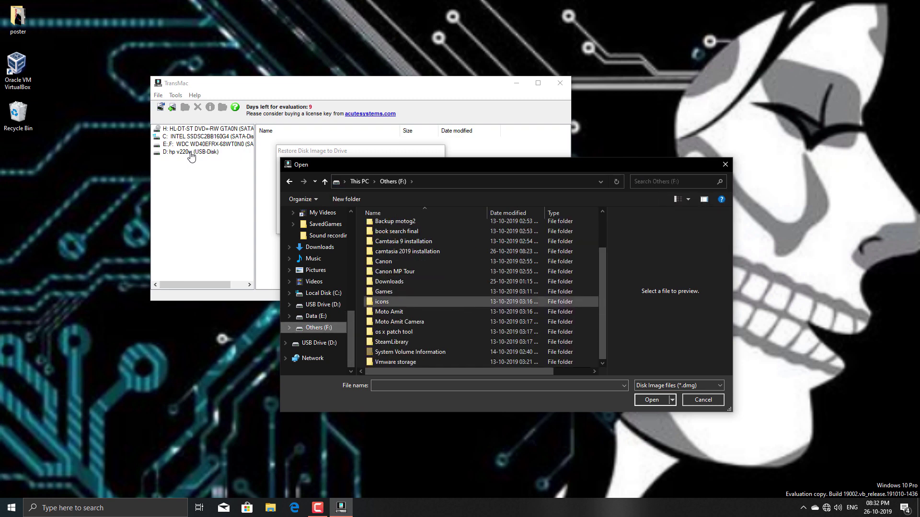
Open Downloads > .ipsw and .dmg and pick macOS High Sierra 10.13 (1).dmg
{"action": "left_click", "coordinate": [389, 282]}
{"action": "double_click", "coordinate": [389, 281]}
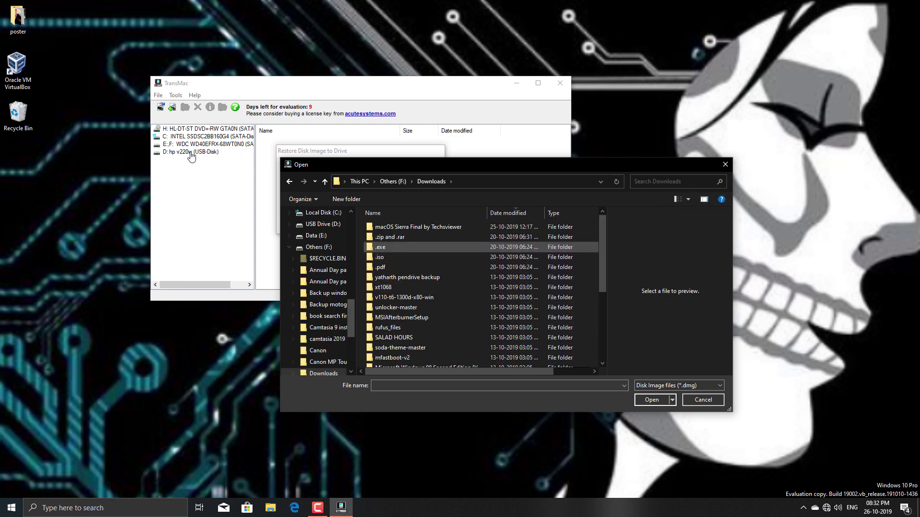
{"action": "scroll", "coordinate": [422, 331], "scroll_direction": "down", "scroll_amount": 3}
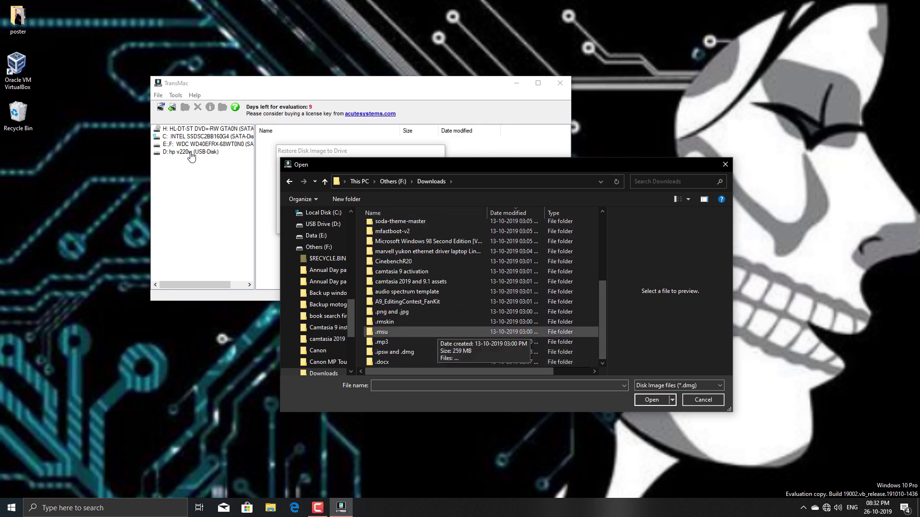
{"action": "double_click", "coordinate": [393, 355]}
{"action": "double_click", "coordinate": [416, 227]}
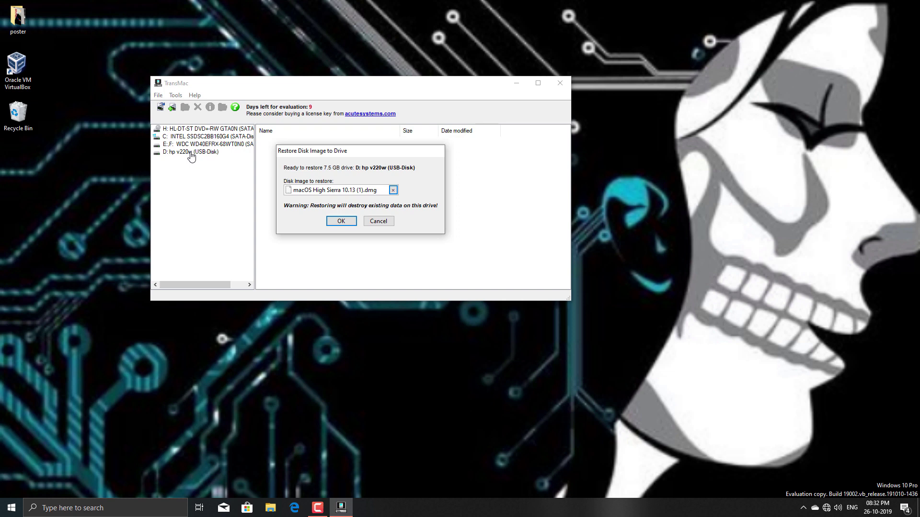
Confirm the restore and the Last Warning to start writing High Sierra to the USB drive
{"action": "key", "text": "Return"}
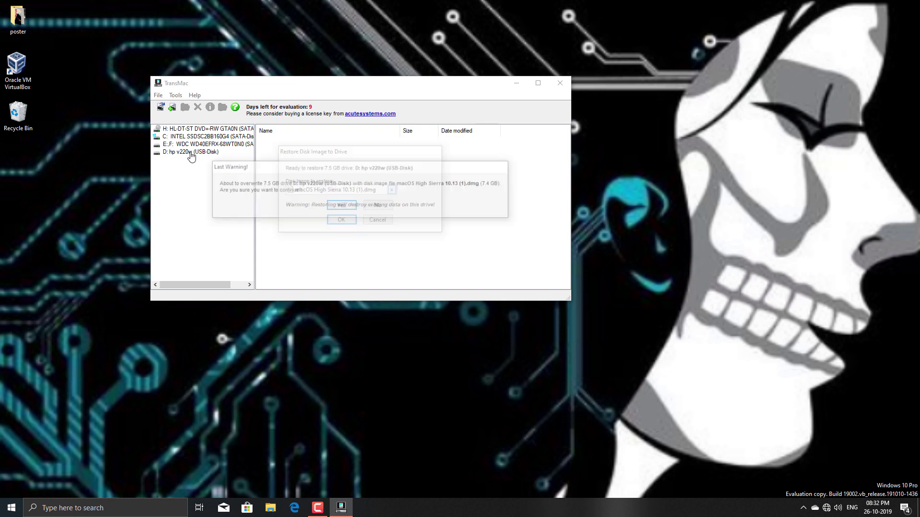
{"action": "key", "text": "Return"}
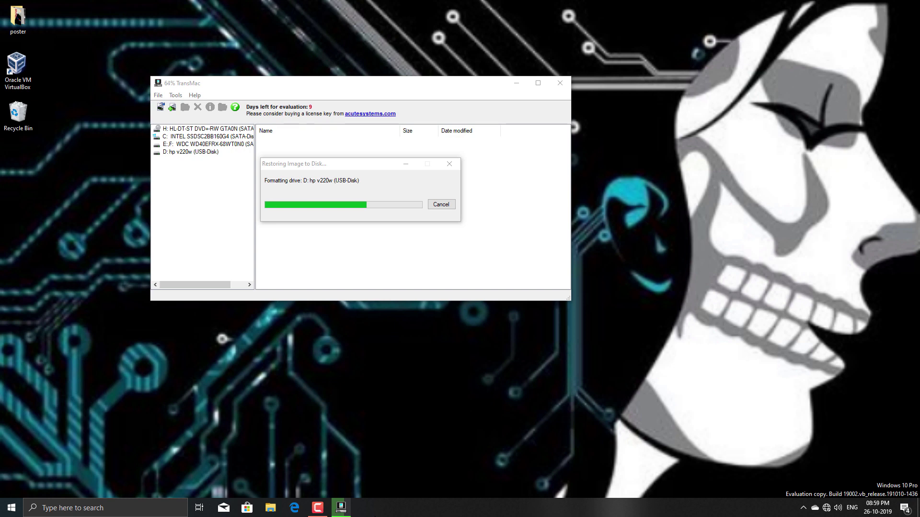
Once the restore finishes, decline Windows' D: format prompts and dismiss the not-accessible error
{"action": "mouse_move", "coordinate": [314, 508]}
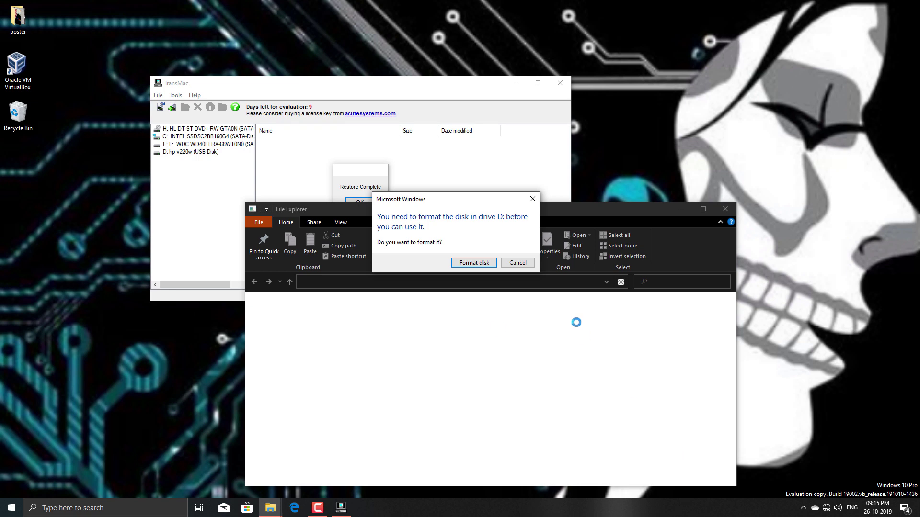
{"action": "left_click", "coordinate": [518, 263]}
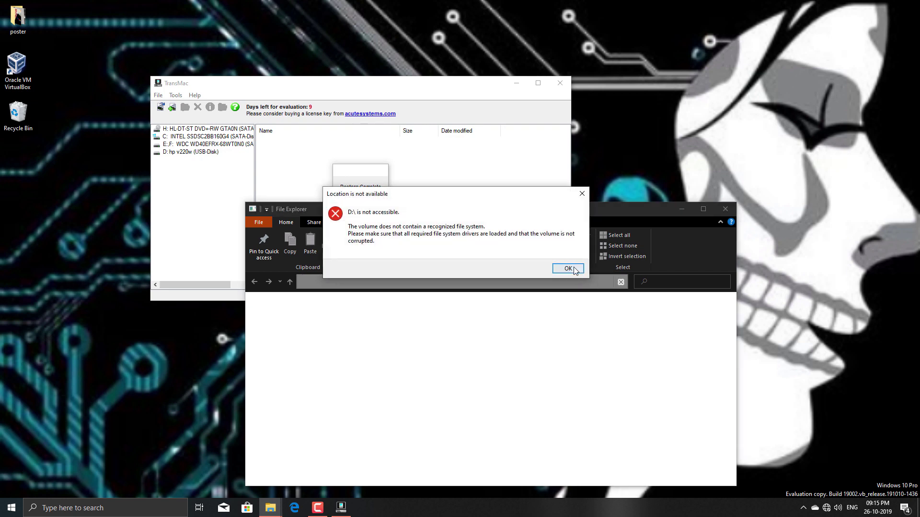
{"action": "left_click", "coordinate": [568, 267]}
{"action": "left_click", "coordinate": [518, 262]}
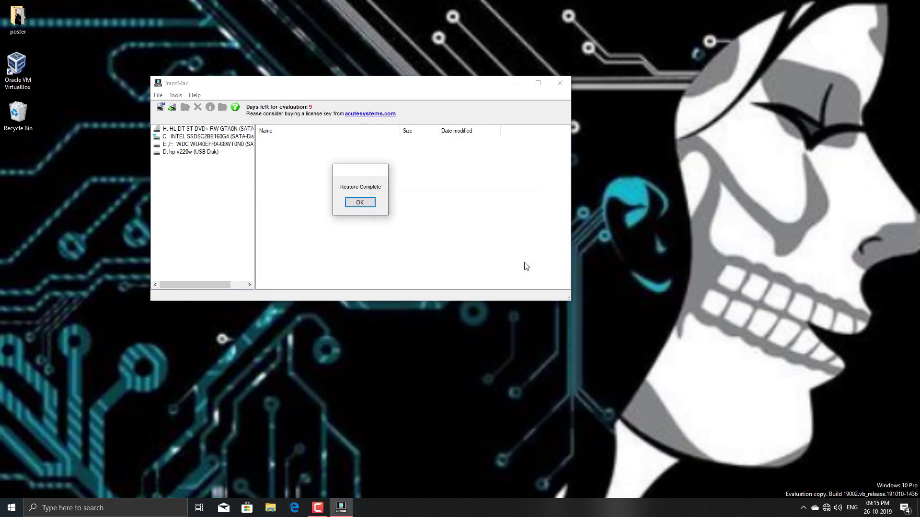
Acknowledge the Restore Complete message for the hp v220w USB disk
{"action": "key", "text": "Return"}
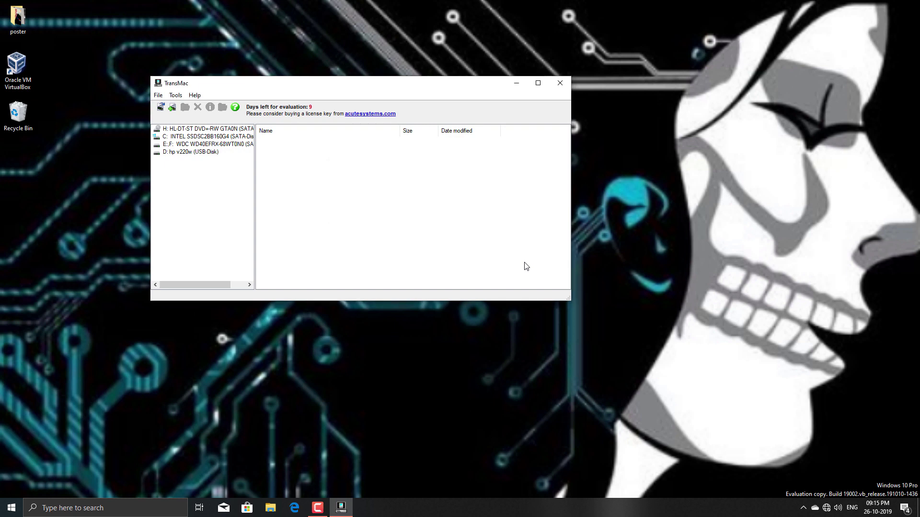